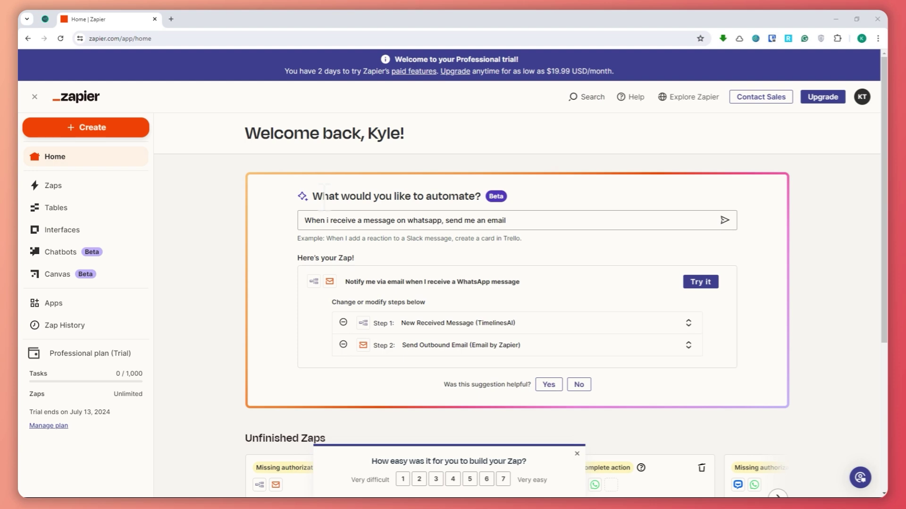
- Submit the WhatsApp-to-email request and review the suggested 'Get notified via email for new WhatsApp messages' Zap
drag(324, 196, 407, 196)
drag(304, 221, 398, 222)
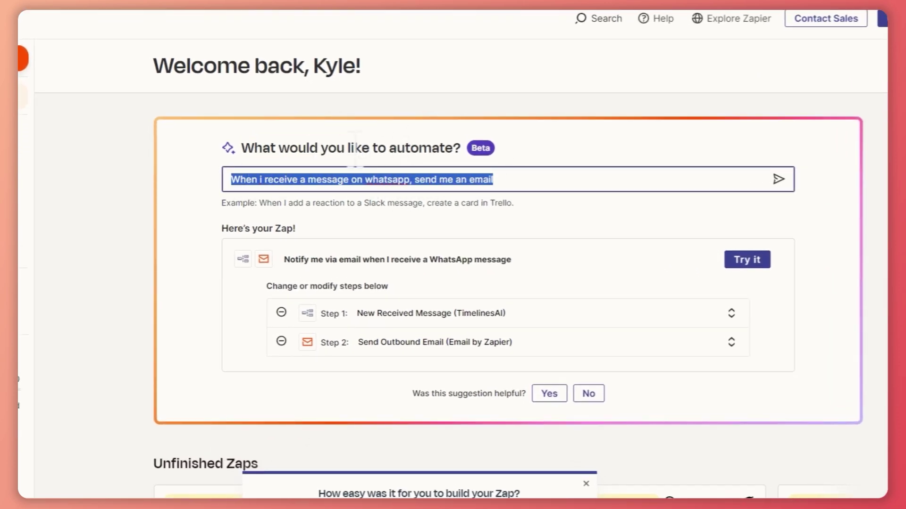
click(537, 177)
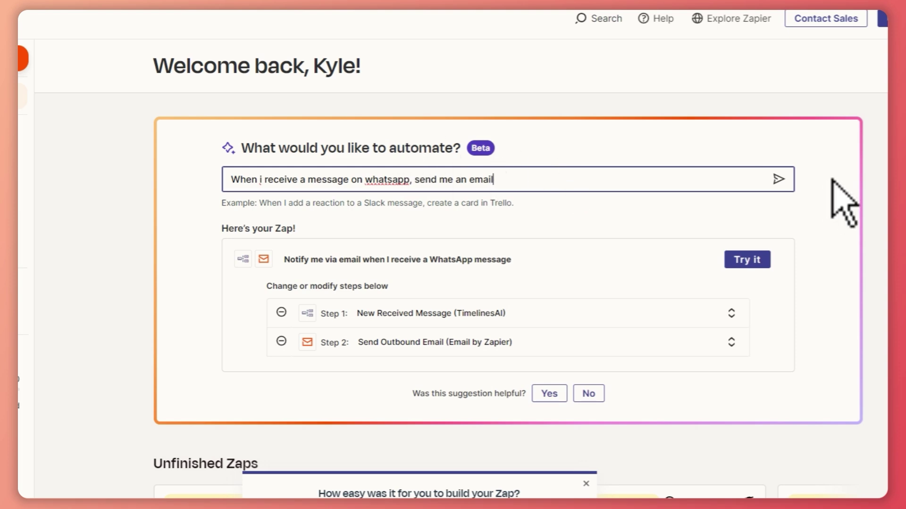
click(778, 179)
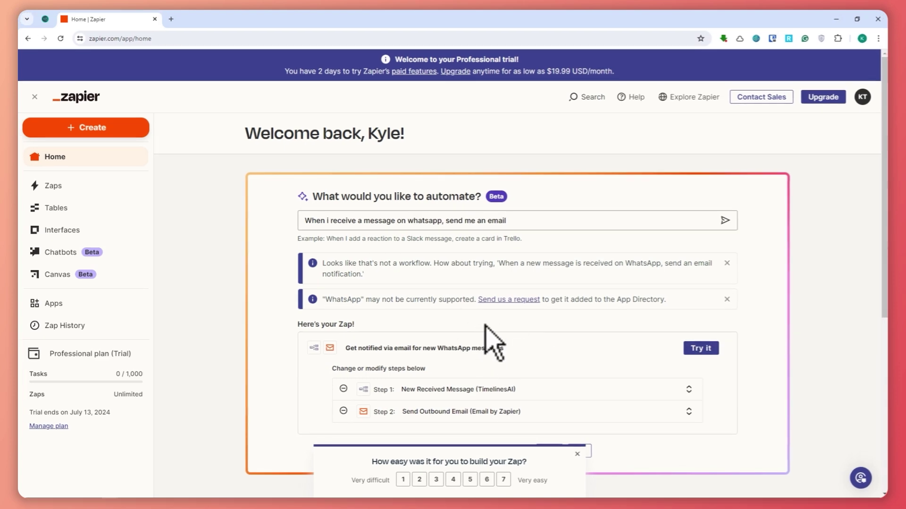
scroll(486, 325, down, 1)
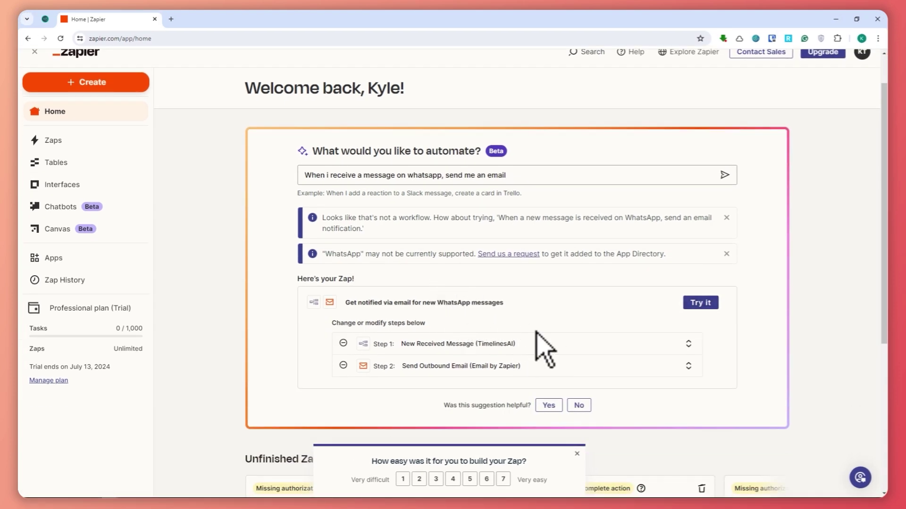
scroll(543, 348, down, 1)
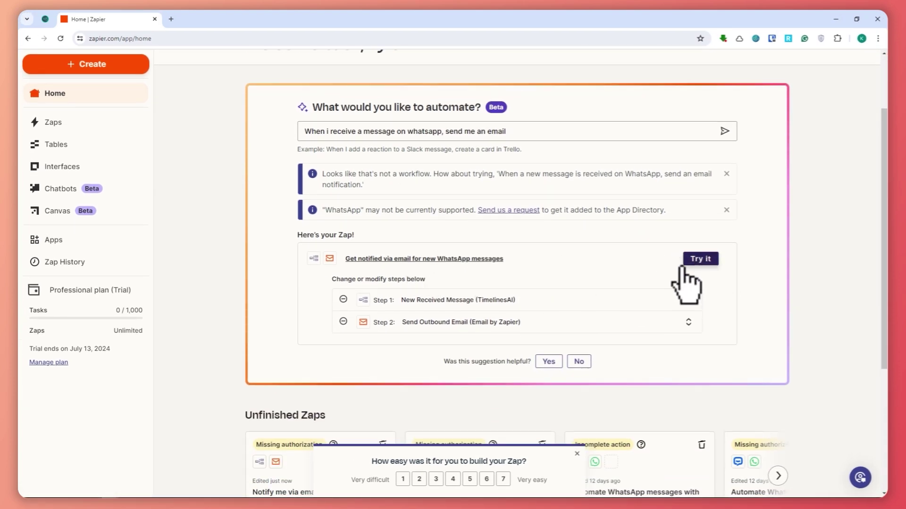
scroll(684, 273, up, 1)
- Open the suggested Zap with Try it and start the TimelinesAI account sign-in on the trigger step
click(697, 301)
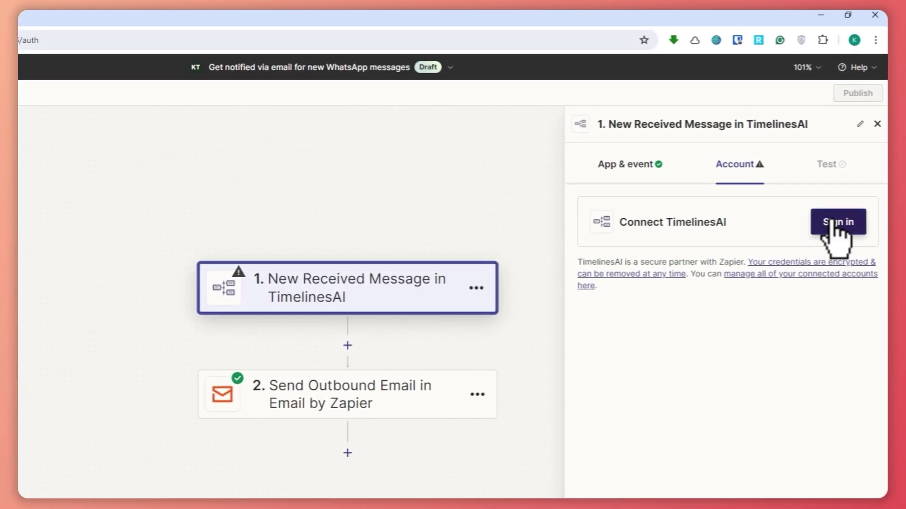
click(832, 223)
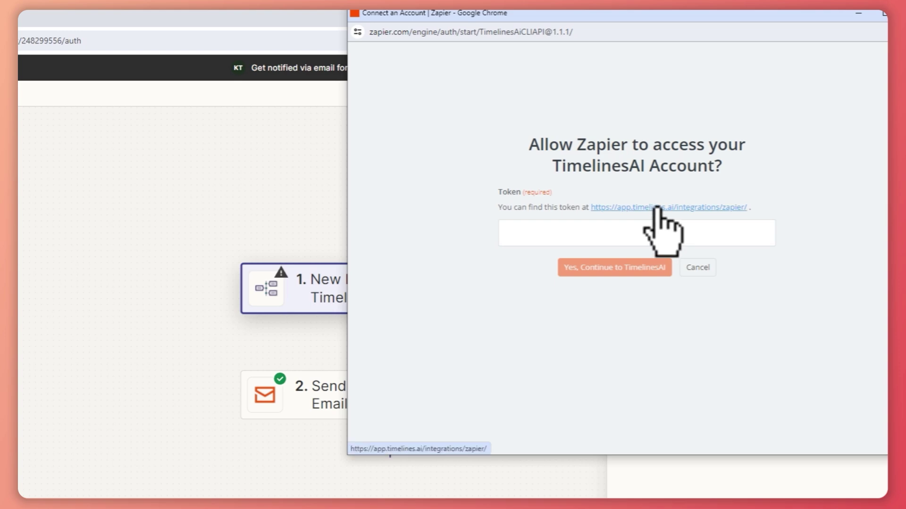
- Follow the integrations link and sign up for a TimelinesAI free trial with the company name
click(651, 207)
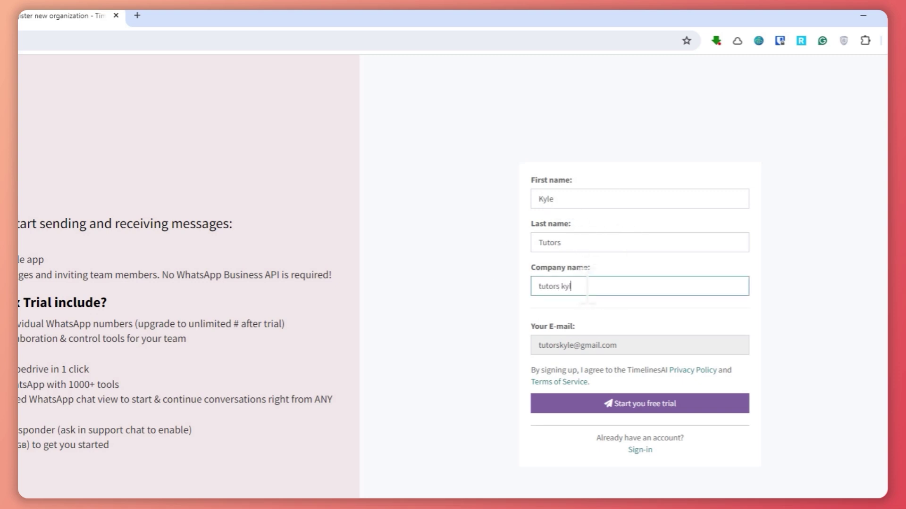
click(645, 403)
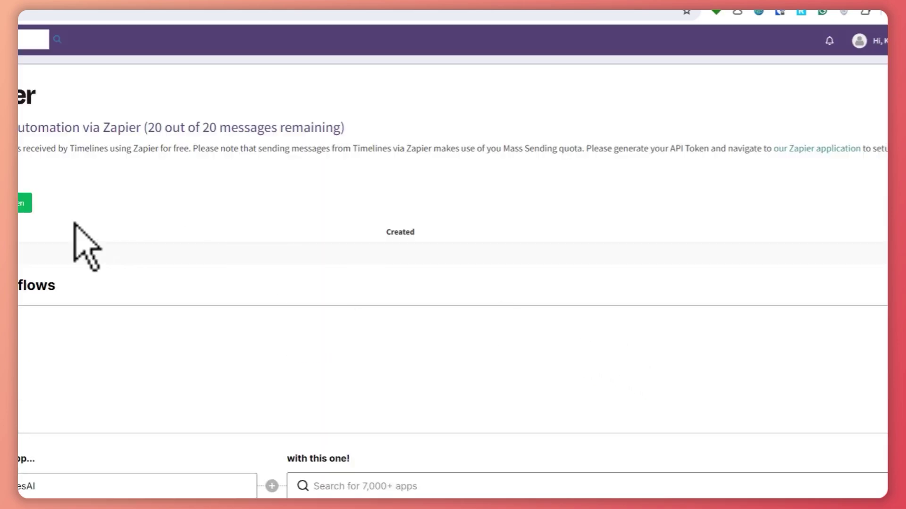
- Generate a TimelinesAI Zapier API token, dismiss the Shared inbox video, and copy the token
click(25, 203)
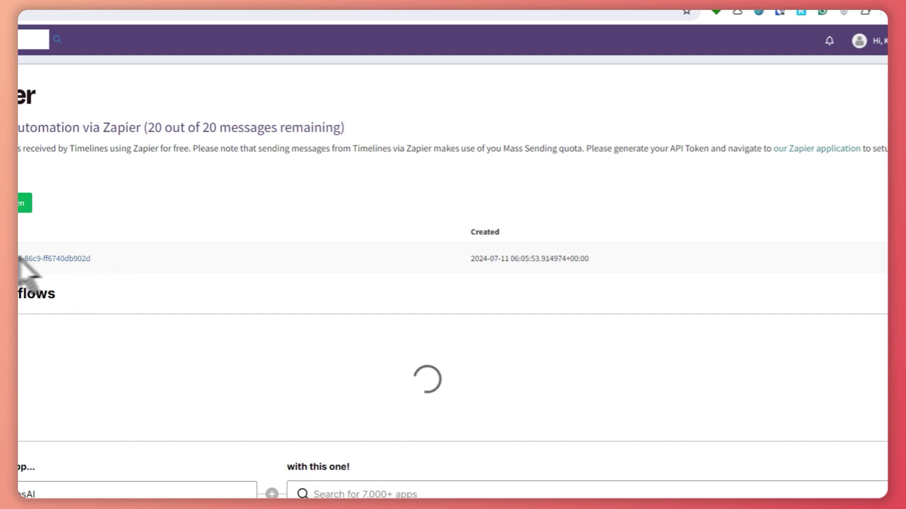
key(ctrl+a)
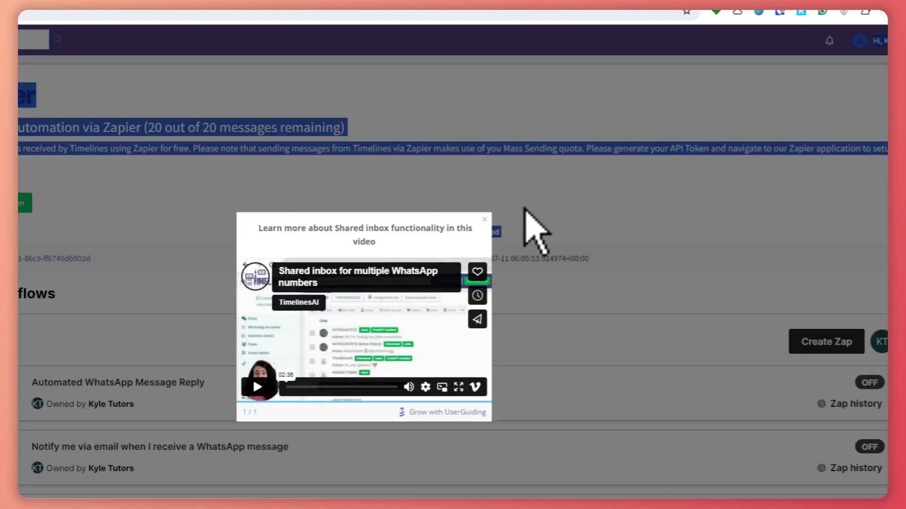
click(483, 220)
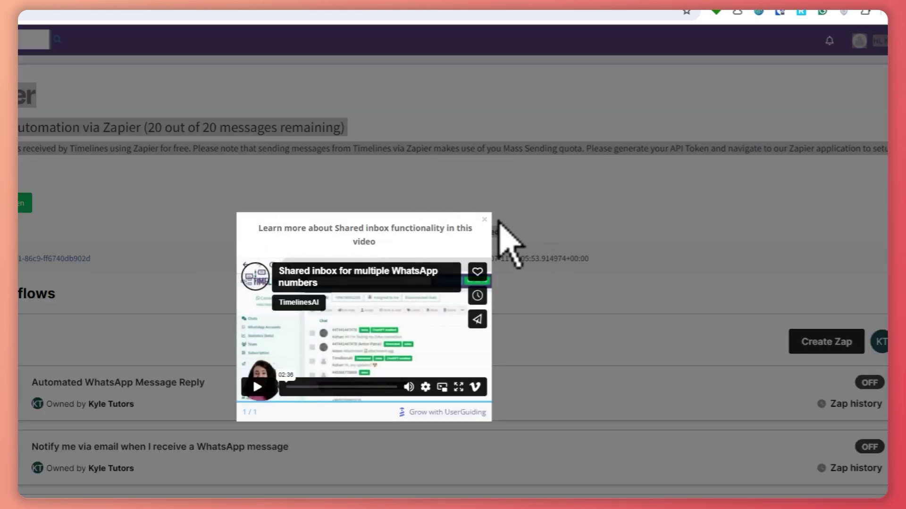
click(504, 242)
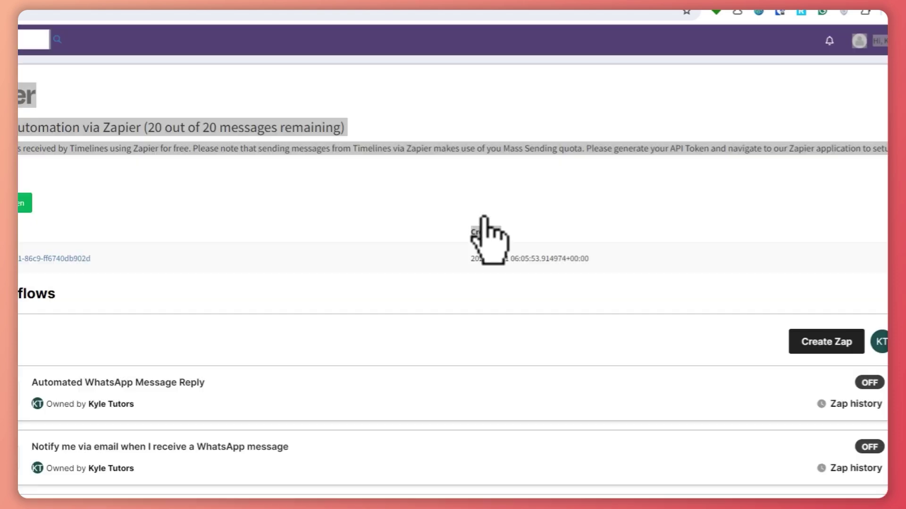
click(37, 258)
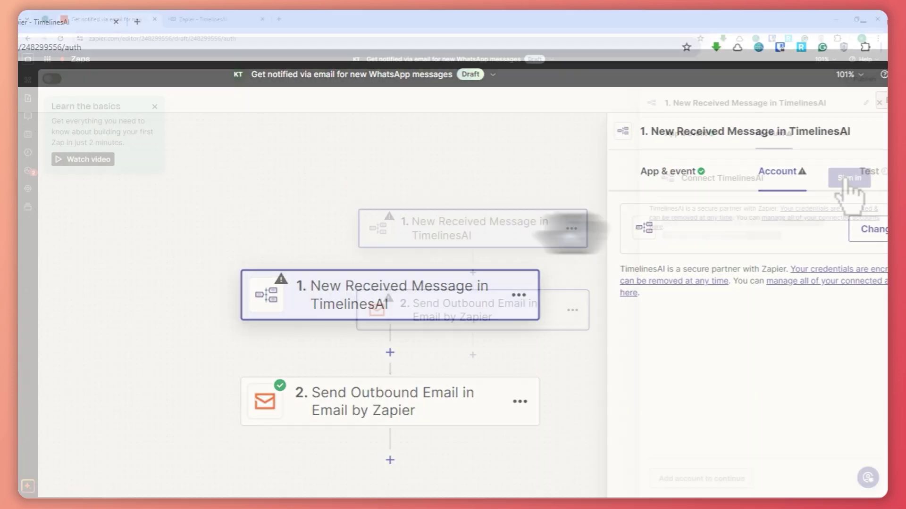
- Paste the copied token into Zapier's TimelinesAI Token field and confirm the connection
click(835, 197)
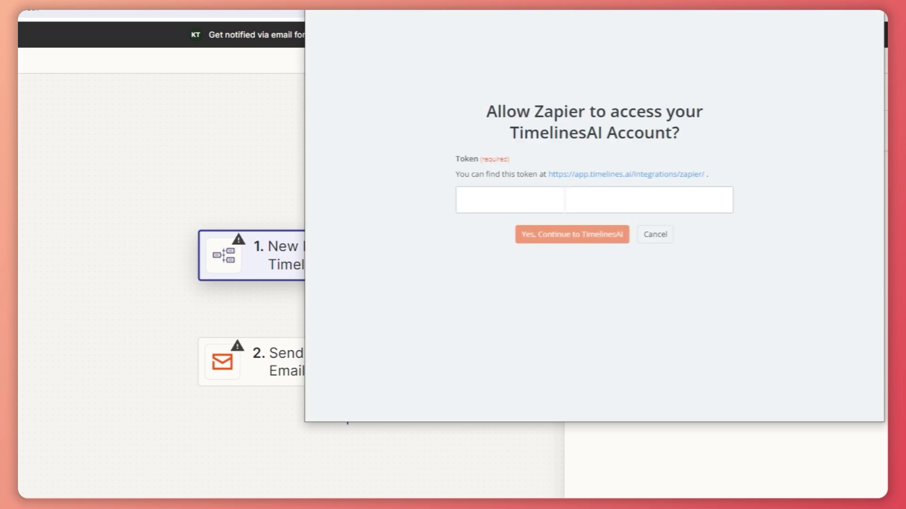
right_click(561, 202)
click(604, 332)
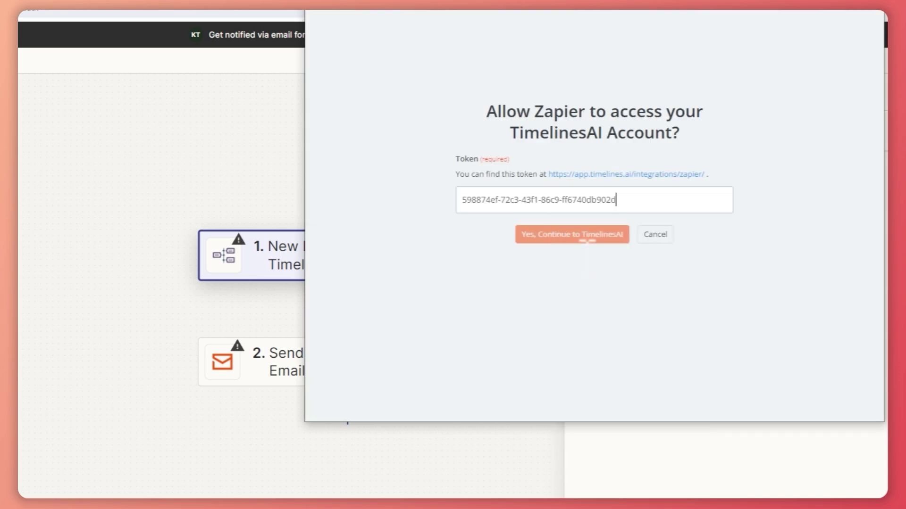
click(580, 239)
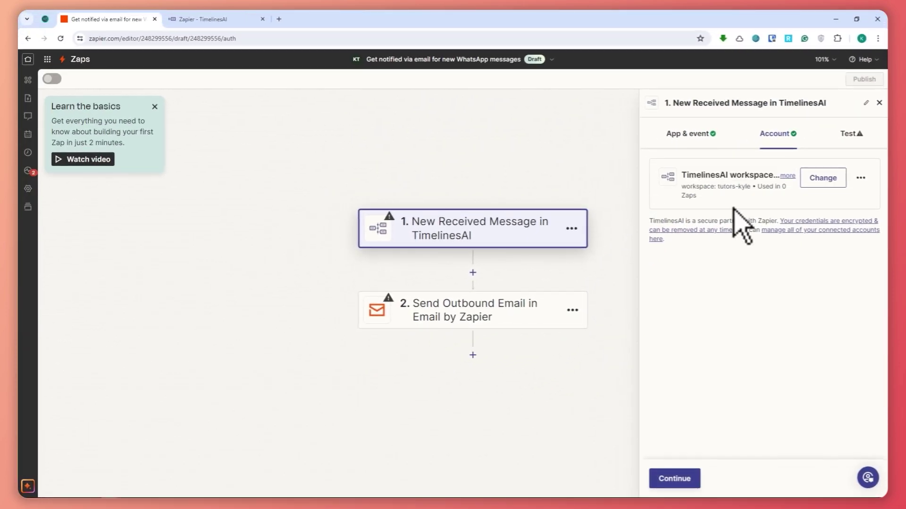
- Run Test trigger on the TimelinesAI step, then go to the 'Zapier - TimelinesAI' tab
drag(771, 191, 773, 242)
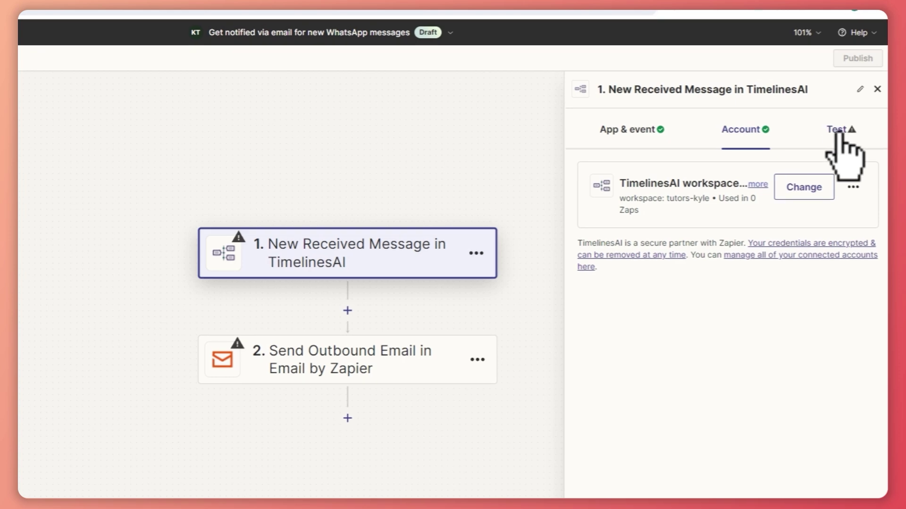
click(837, 133)
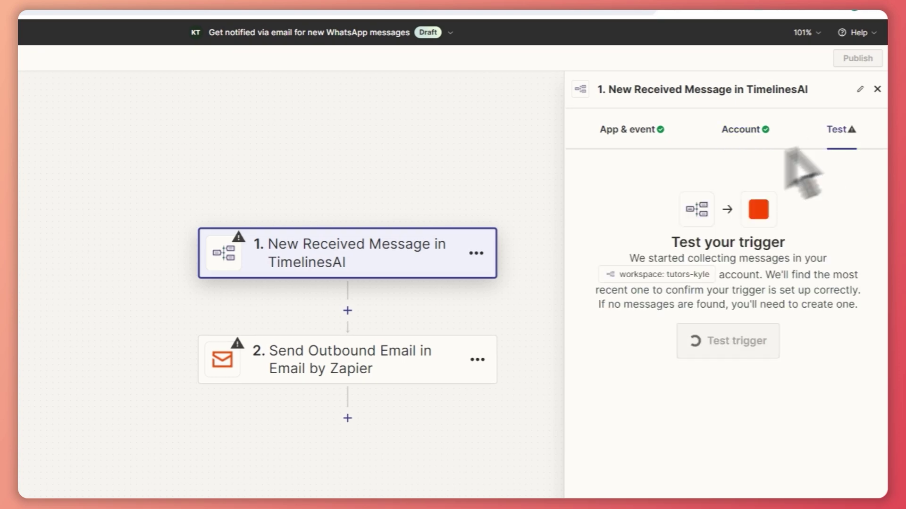
click(734, 246)
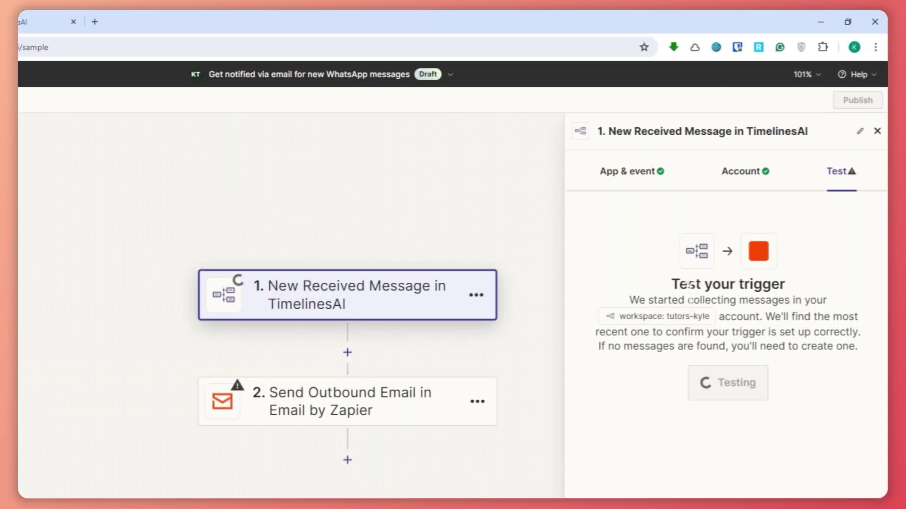
drag(685, 284, 809, 283)
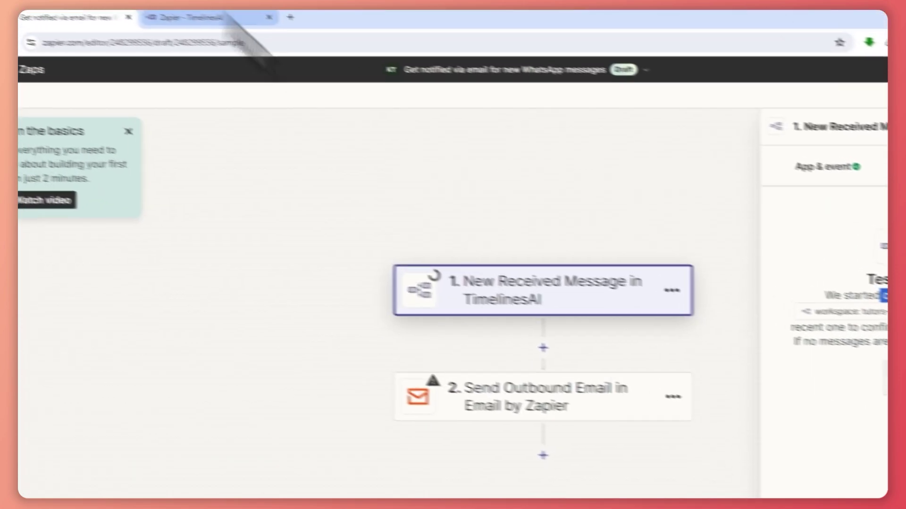
click(236, 21)
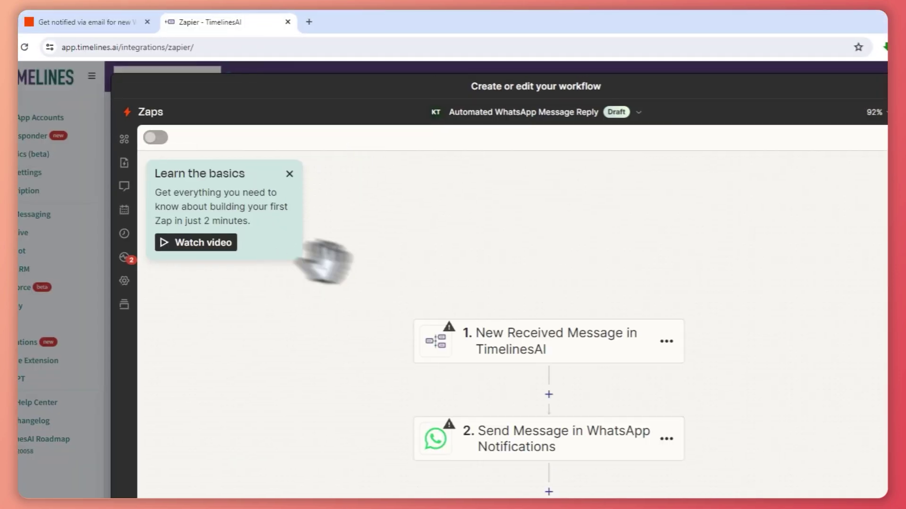
- Close the embedded Zapier editor and choose Connect whatsapp account in TimelinesAI
click(722, 85)
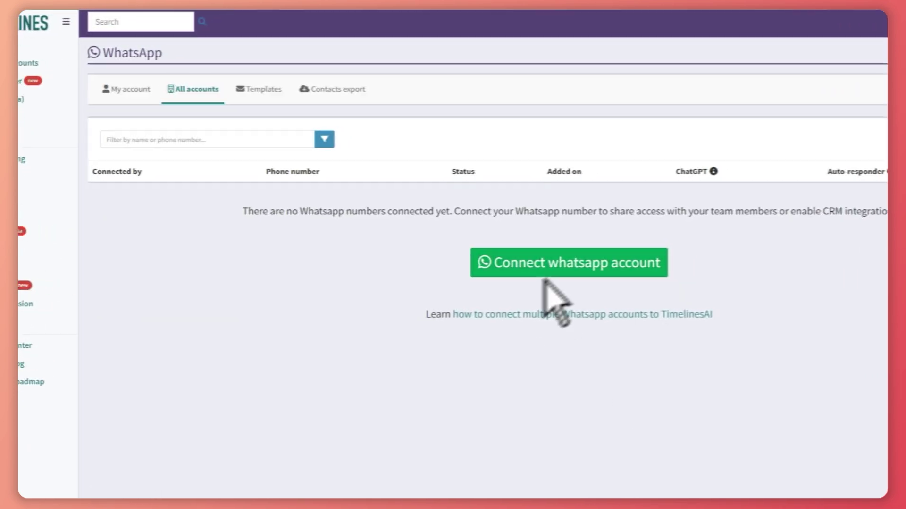
click(575, 262)
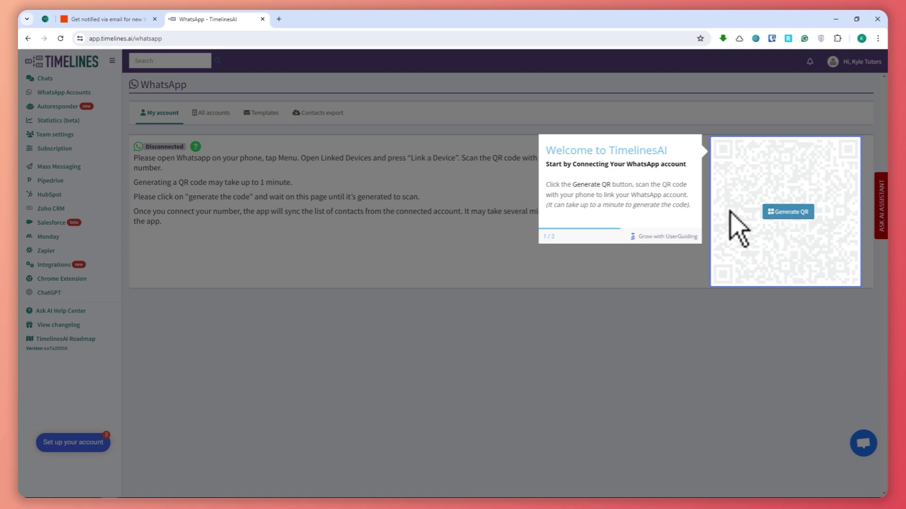
- Dismiss the welcome tip, generate the QR code, and link the WhatsApp number by scanning it
click(720, 256)
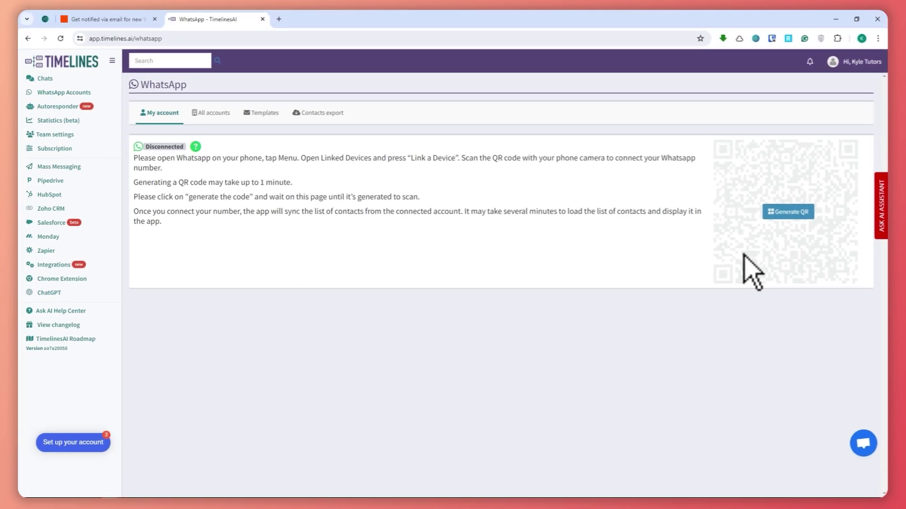
right_click(744, 255)
click(787, 212)
click(786, 211)
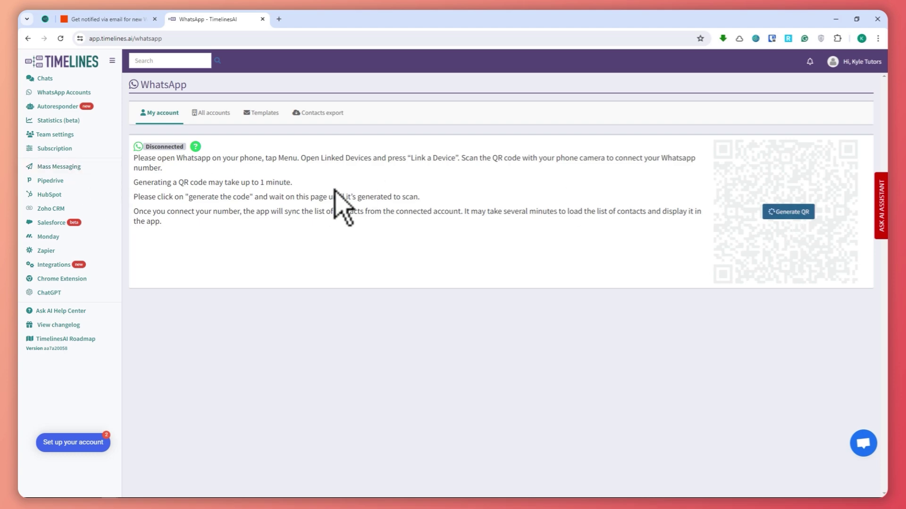
key(ctrl+a)
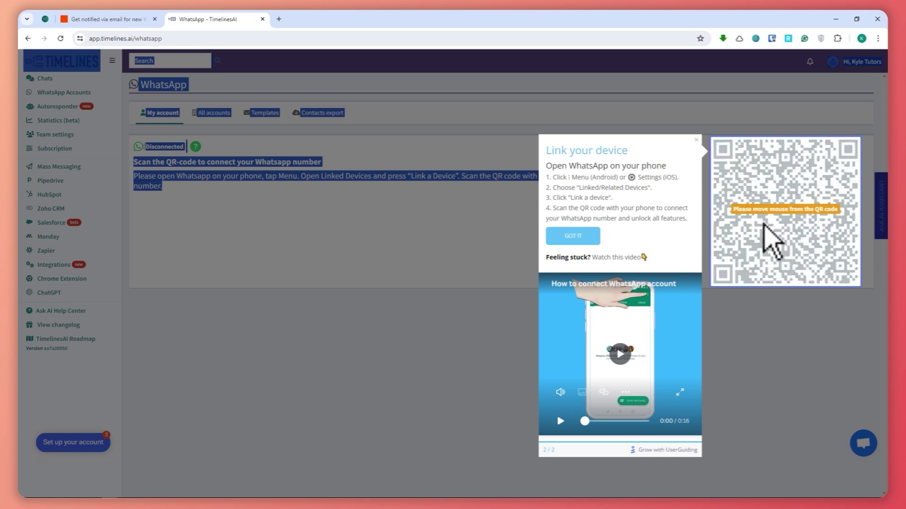
click(696, 140)
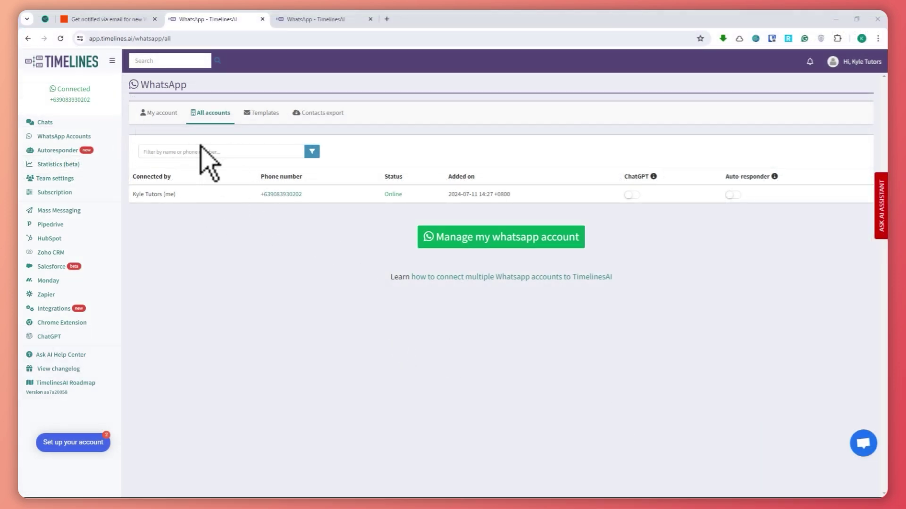
- Check the linked number's chats, then close the chats and WhatsApp tabs to return to Zapier
click(27, 137)
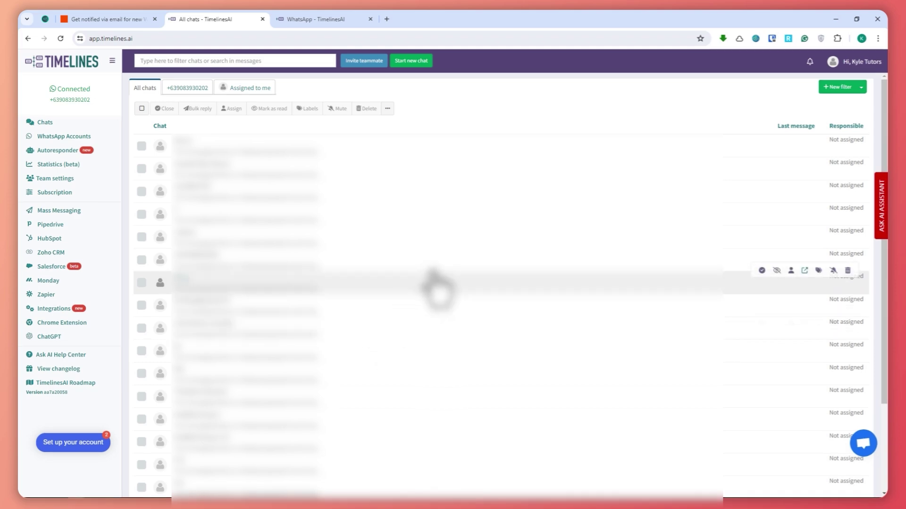
click(262, 19)
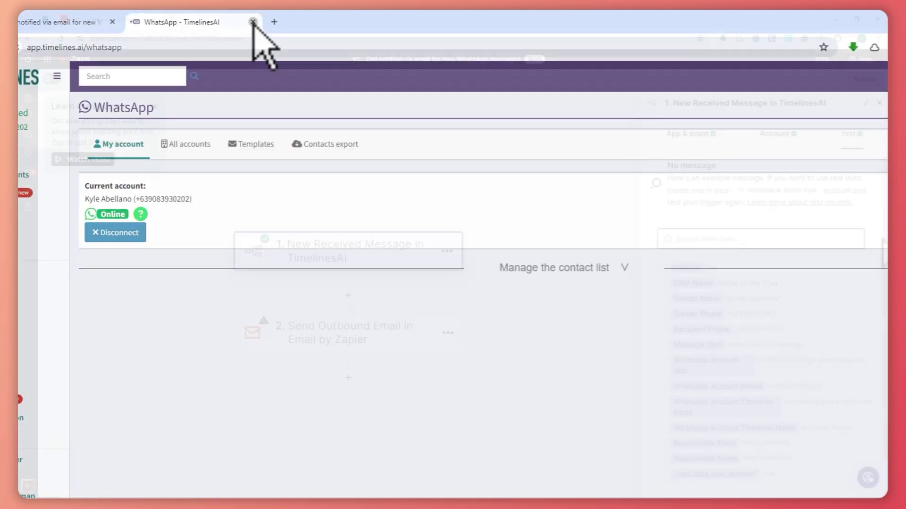
click(253, 21)
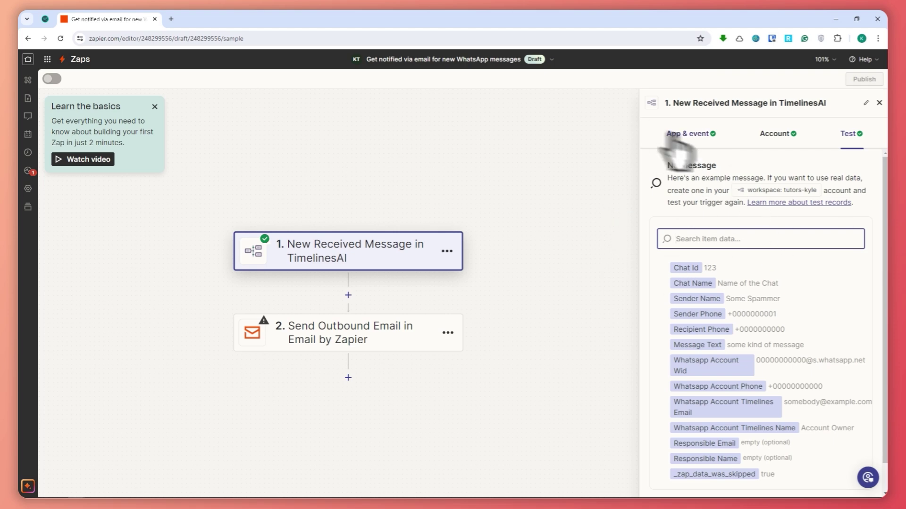
- Check the trigger's sample message data and open the '2. Send Outbound Email' step setup
click(348, 242)
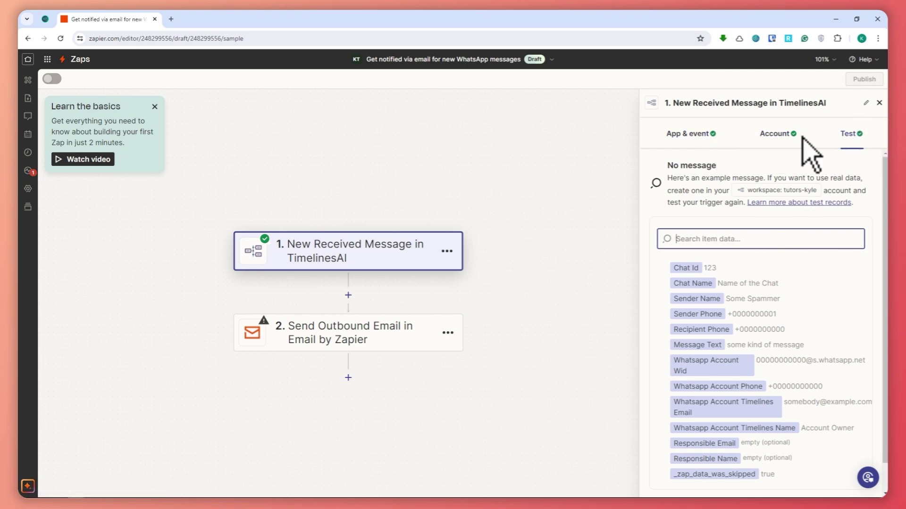
click(325, 339)
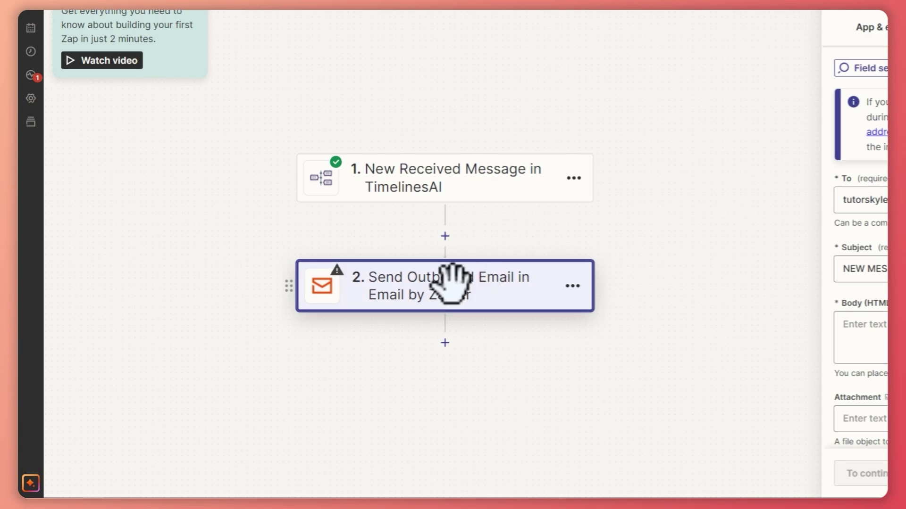
- Check the email's To and Subject (NEW MESSAGE WHATSAPP) fields, leaving both unchanged
scroll(748, 192, down, 3)
scroll(707, 221, up, 1)
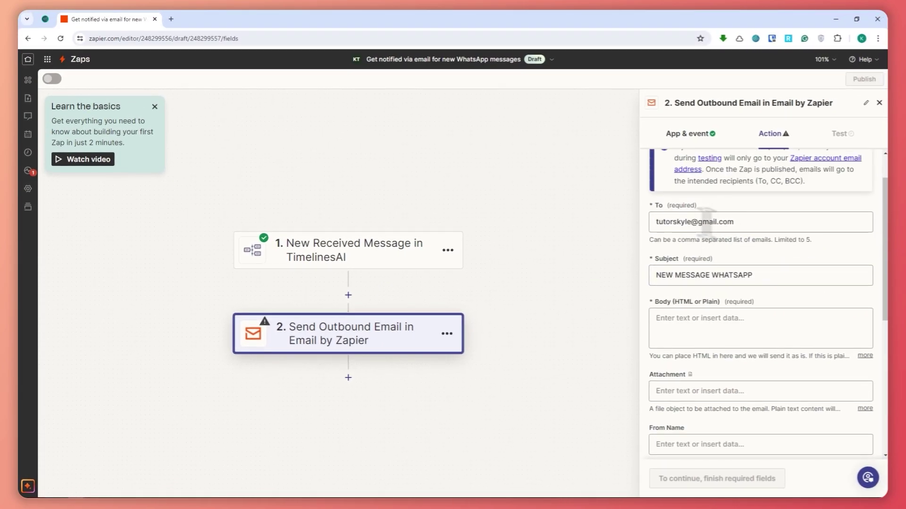
click(707, 221)
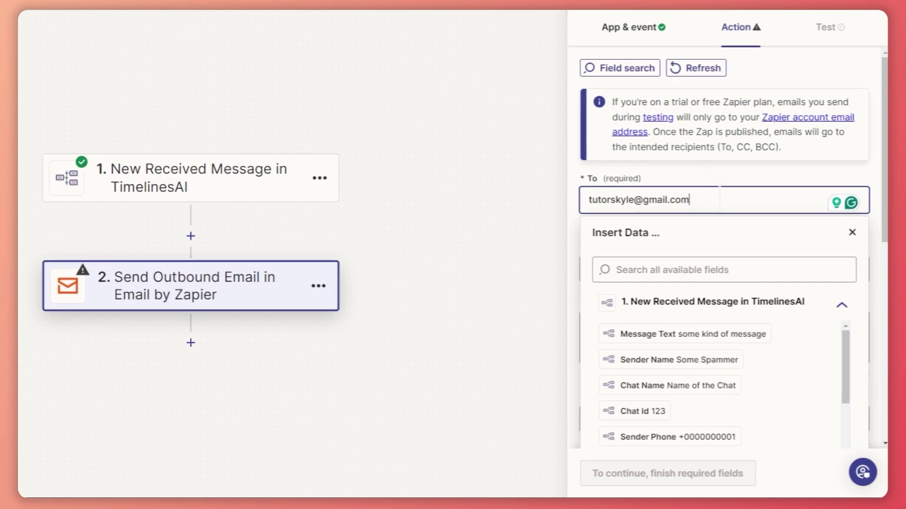
drag(693, 200, 591, 198)
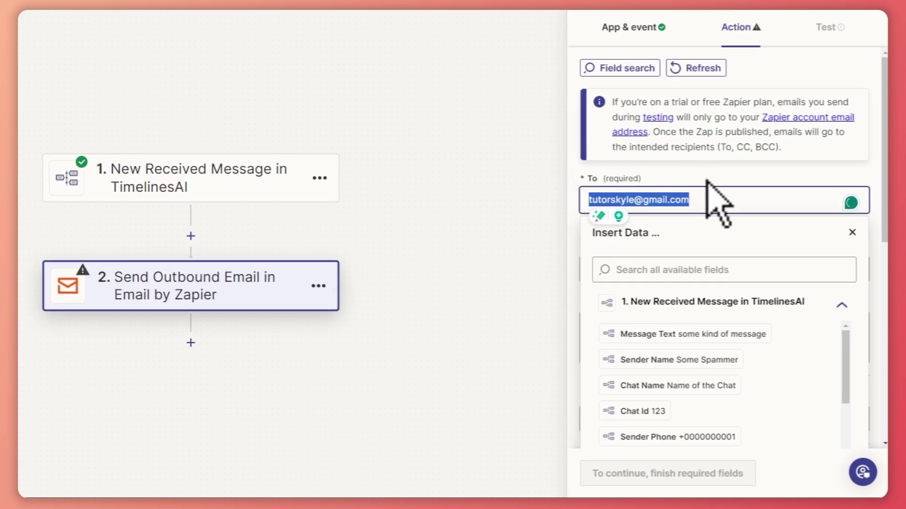
key(Escape)
scroll(645, 265, down, 2)
click(608, 206)
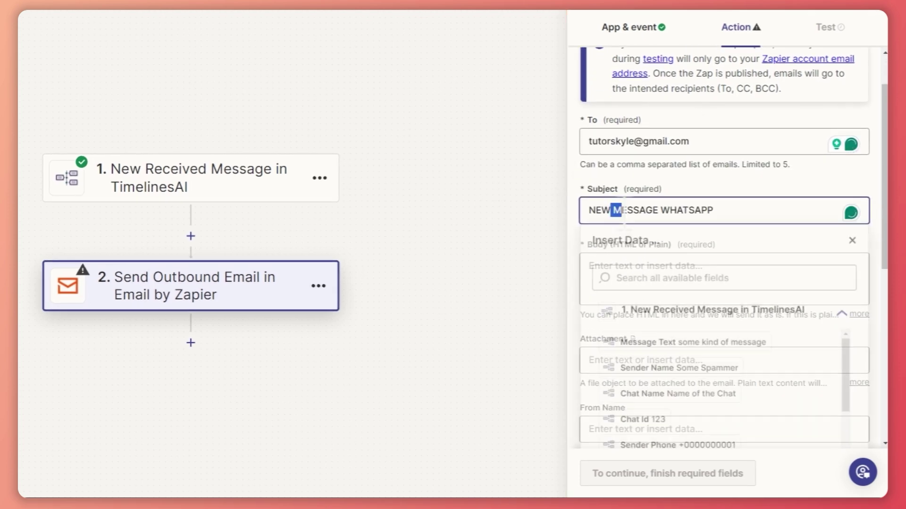
key(Escape)
- Bring up the TimelinesAI trigger fields for inserting data into the email Body
scroll(717, 189, down, 2)
click(697, 178)
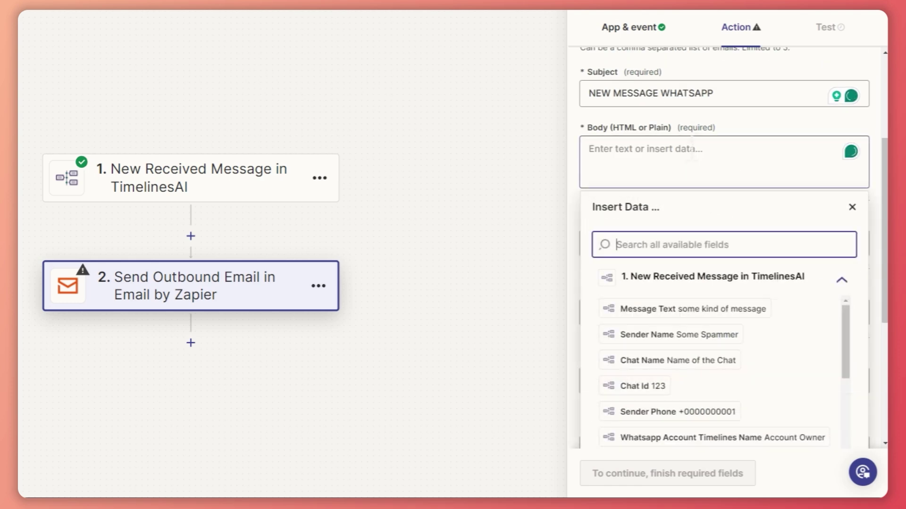
scroll(731, 252, down, 1)
click(678, 217)
click(676, 218)
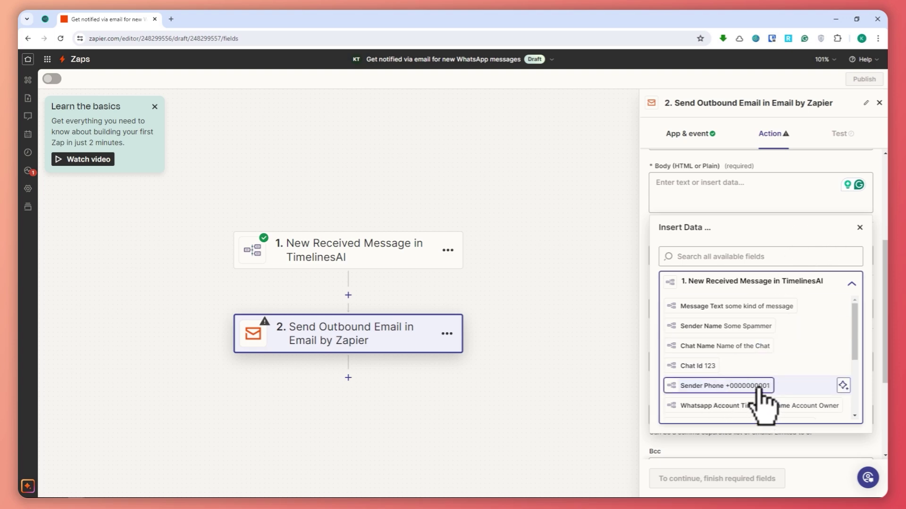
- Insert Message Text, Sender Name, Sender Phone and Chat Name into the email Body
click(696, 306)
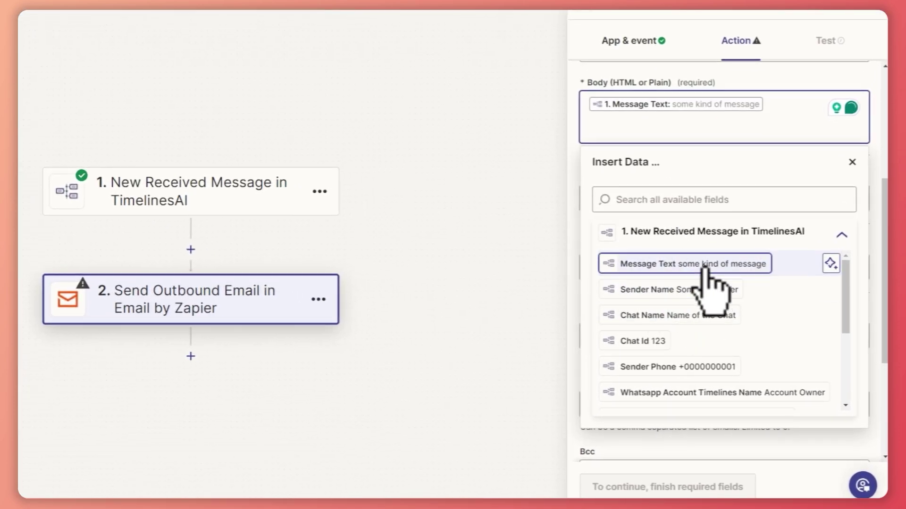
click(675, 291)
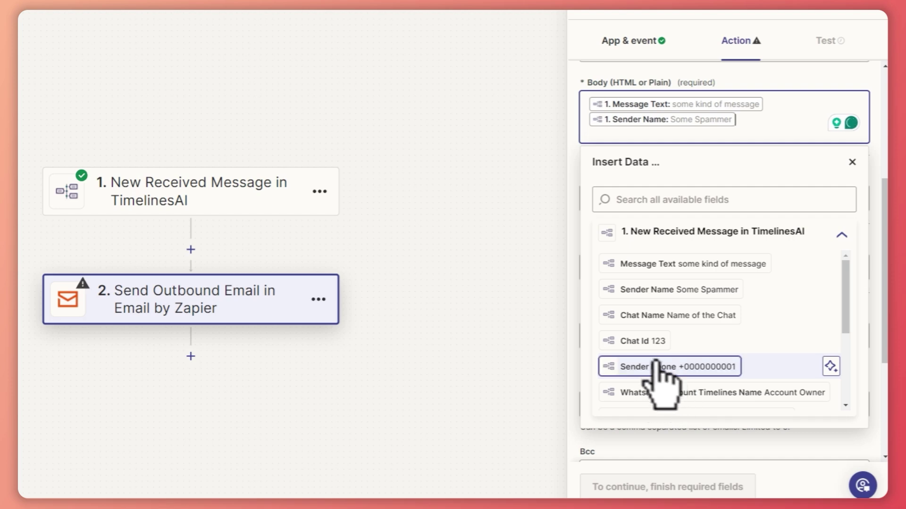
click(680, 368)
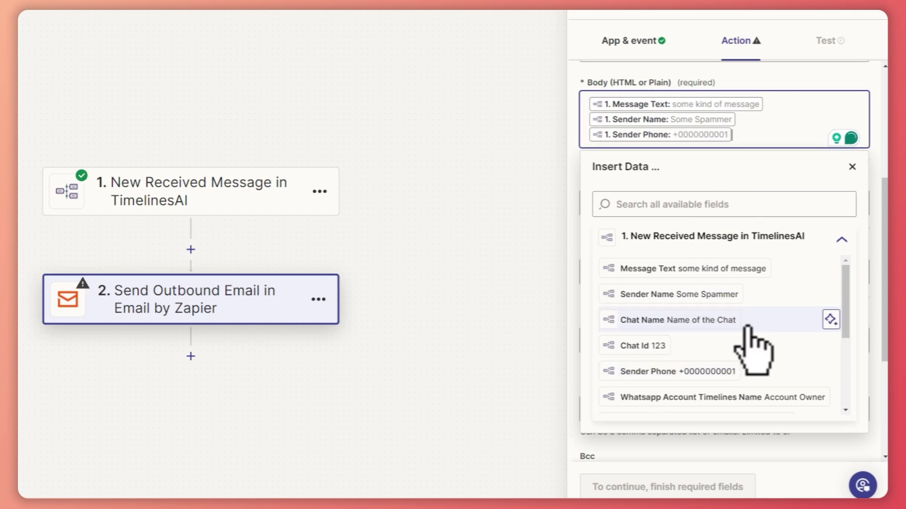
click(663, 323)
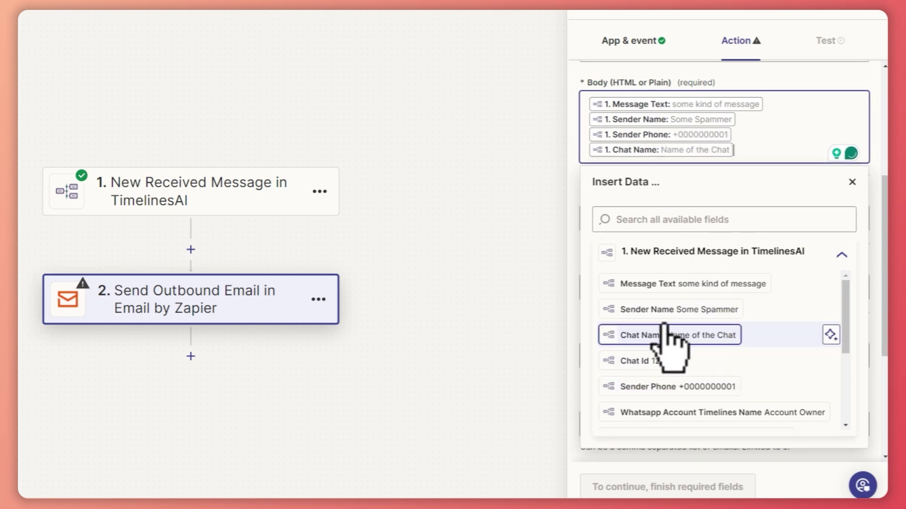
click(764, 136)
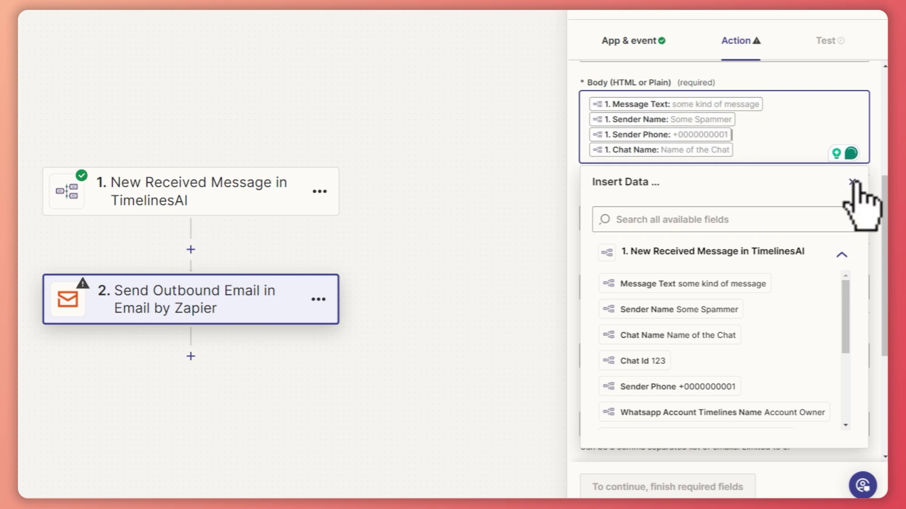
click(865, 206)
- Leave the Attachment and other optional fields empty and continue to testing
scroll(708, 152, up, 2)
click(619, 277)
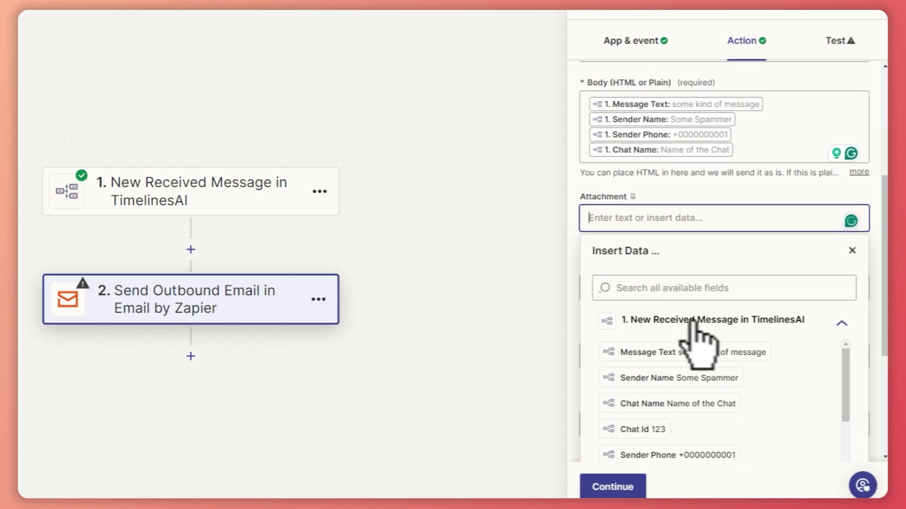
scroll(840, 340, down, 3)
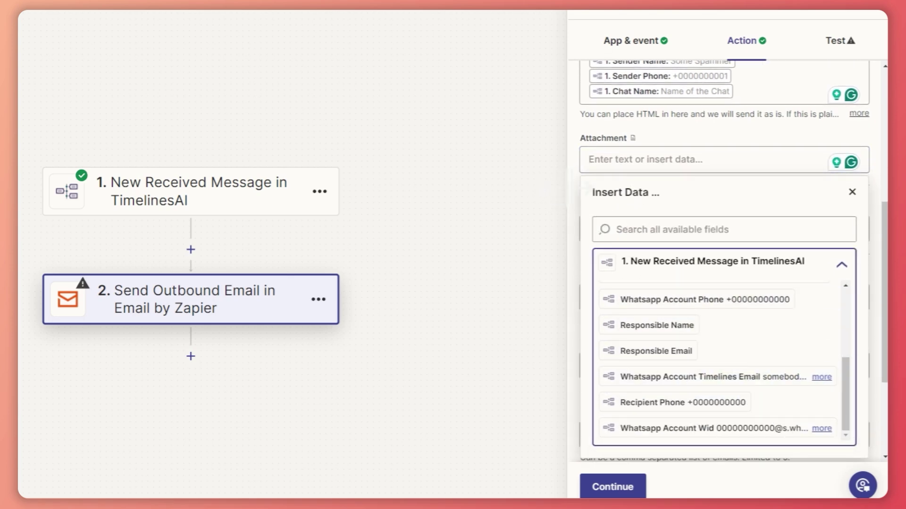
click(587, 188)
scroll(774, 358, down, 3)
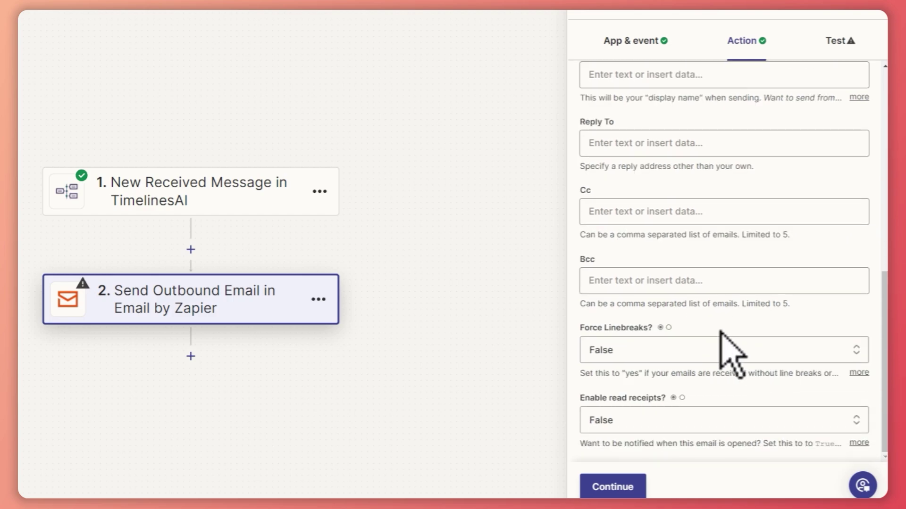
scroll(721, 354, up, 5)
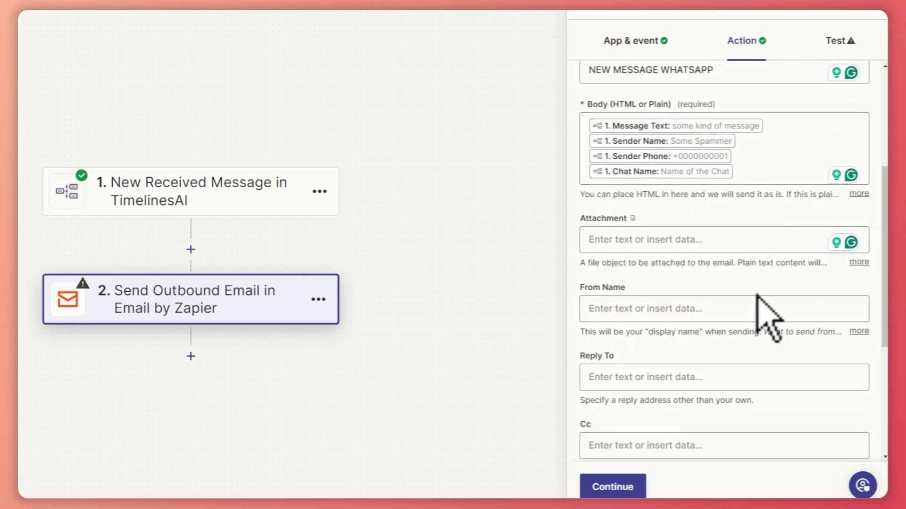
scroll(757, 320, down, 3)
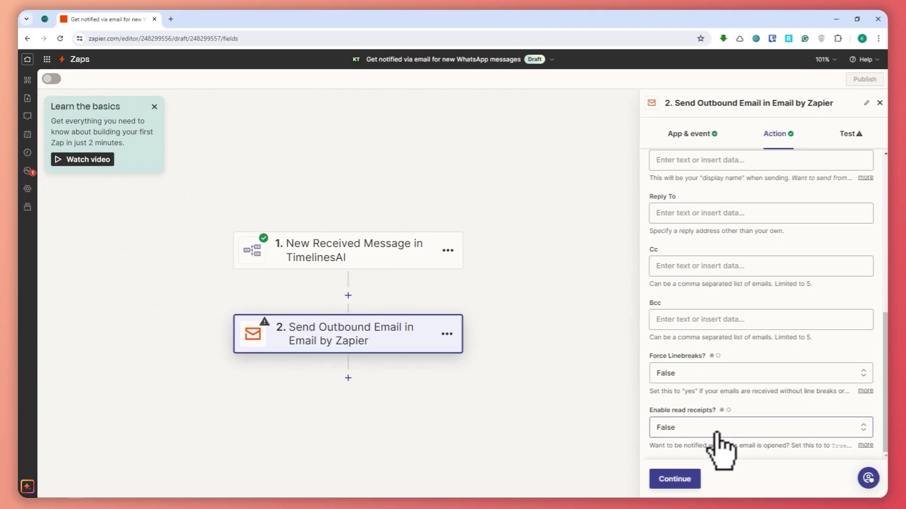
scroll(715, 431, up, 3)
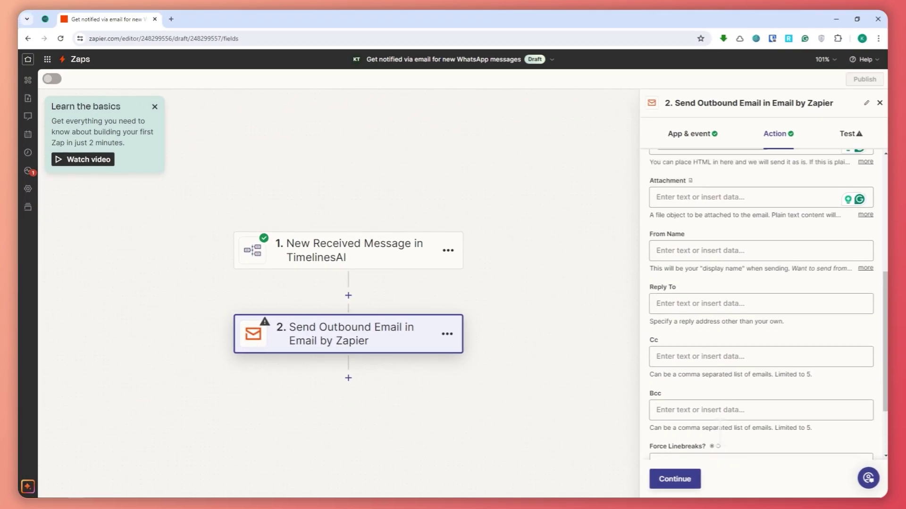
scroll(726, 401, down, 3)
scroll(736, 340, up, 3)
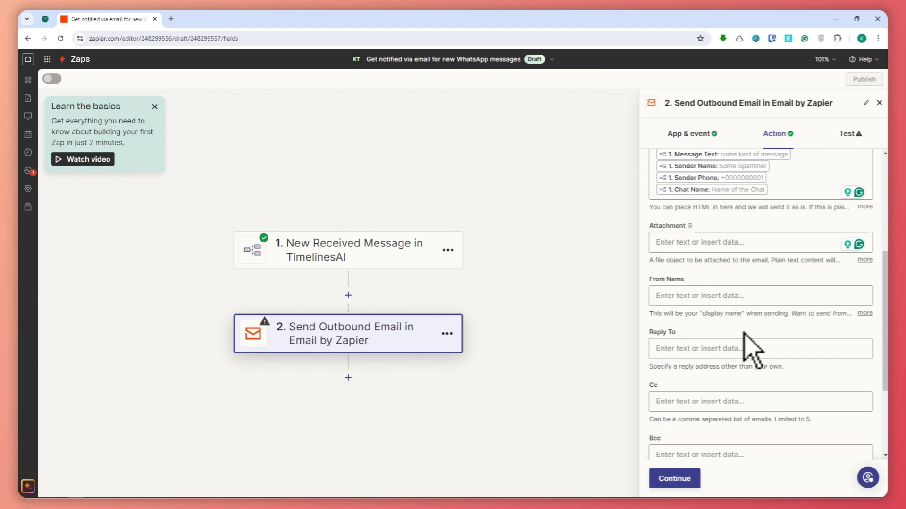
click(682, 486)
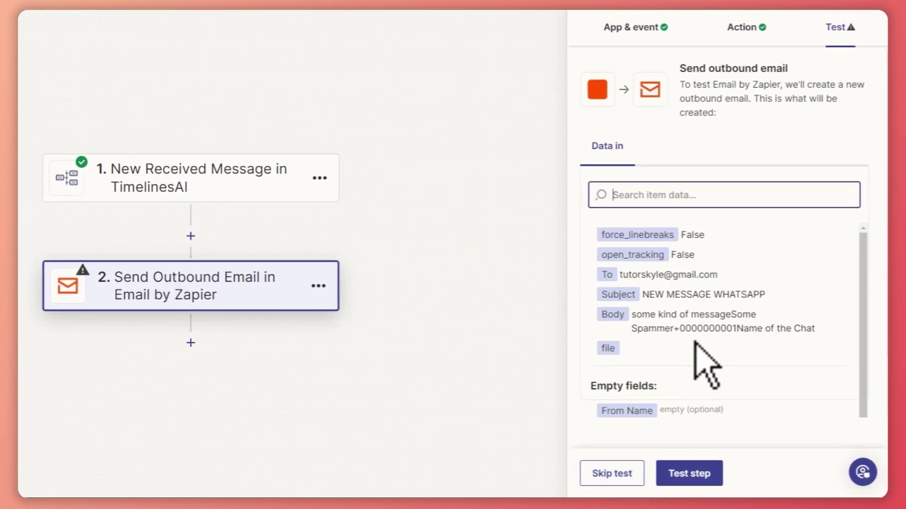
- Send the test email with subject NEW MESSAGE WHATSAPP and review its Data in and Data out
click(689, 477)
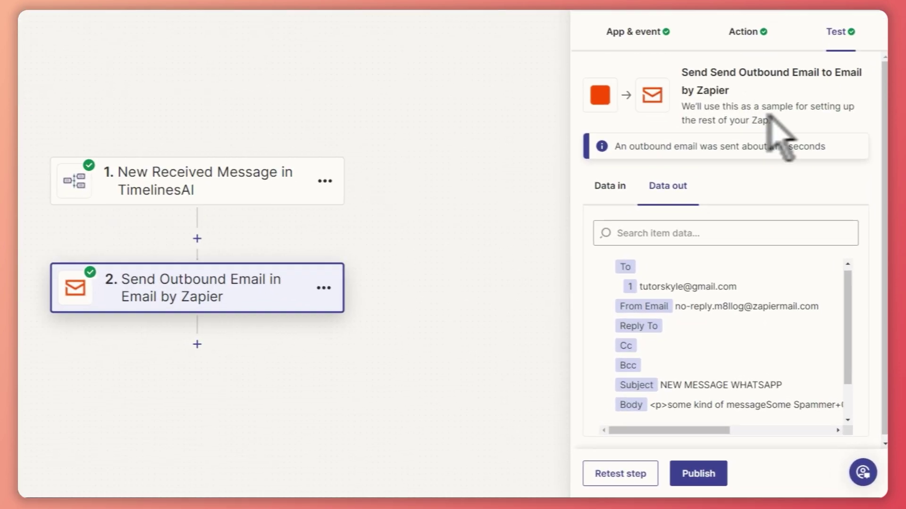
scroll(757, 264, down, 2)
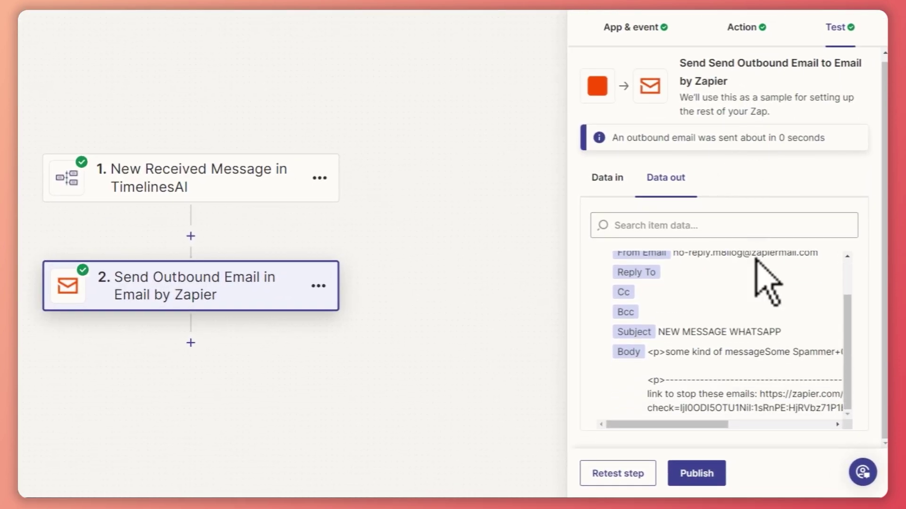
click(608, 177)
click(656, 178)
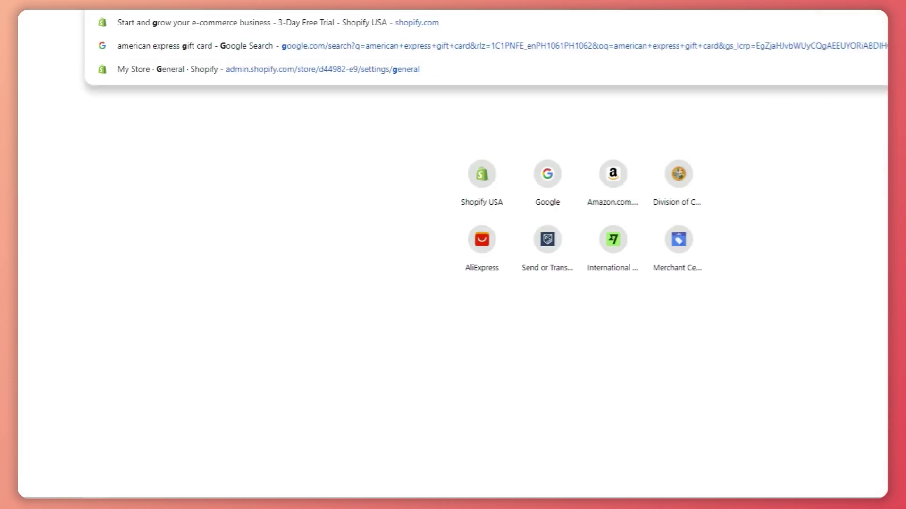
- Load gmail.com in the new tab and open the Spam folder
key(BackSpace)
text(gmail.com)
key(Return)
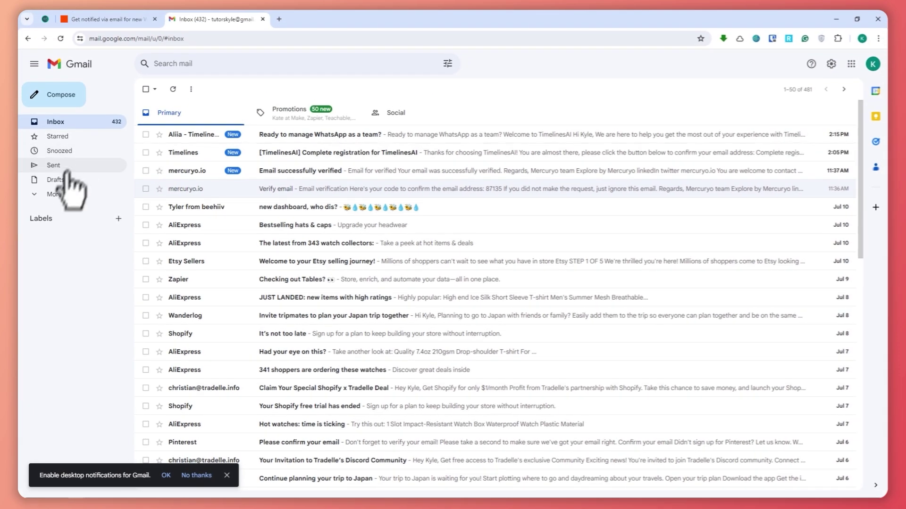
click(57, 148)
click(106, 336)
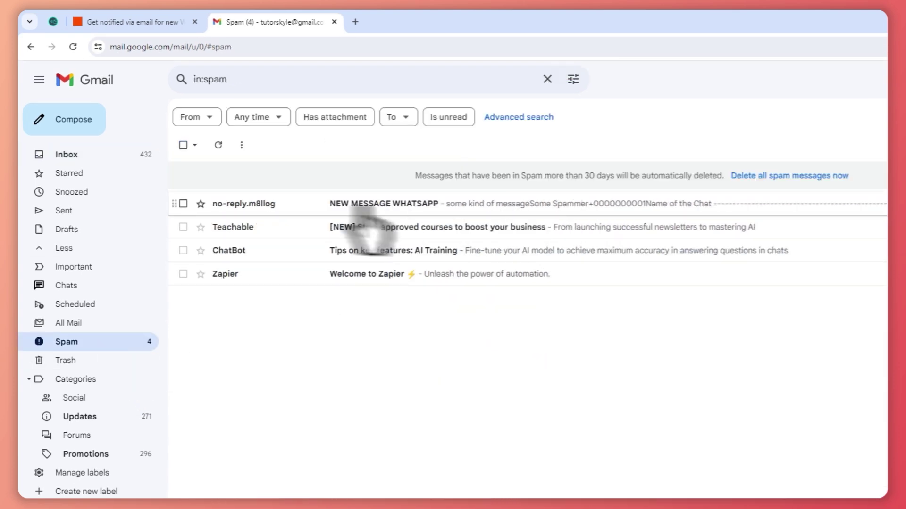
- Open the NEW MESSAGE WHATSAPP email, check its message details, and return to Zapier
click(403, 136)
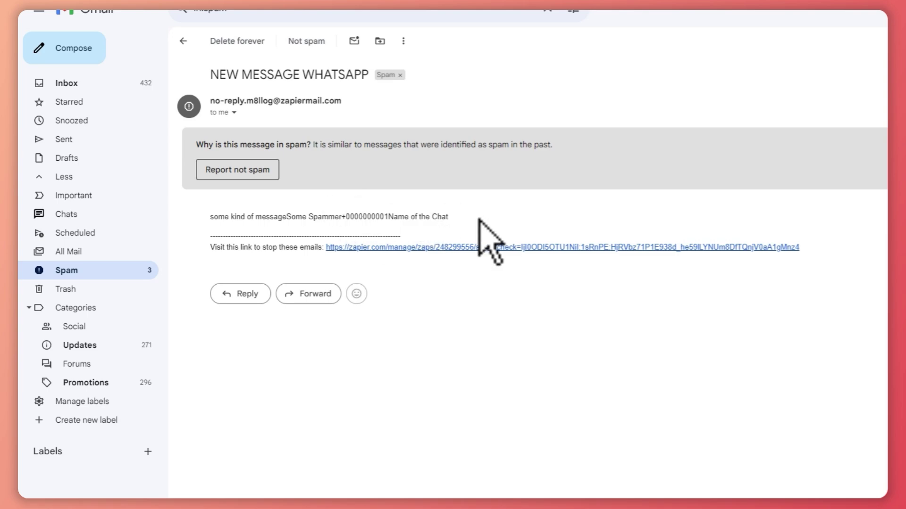
drag(202, 216, 430, 217)
click(486, 192)
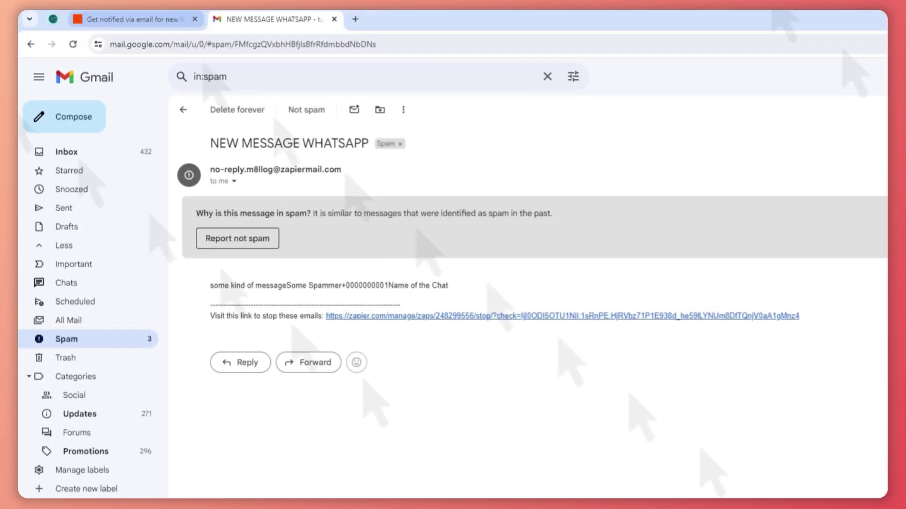
click(132, 17)
scroll(740, 431, down, 1)
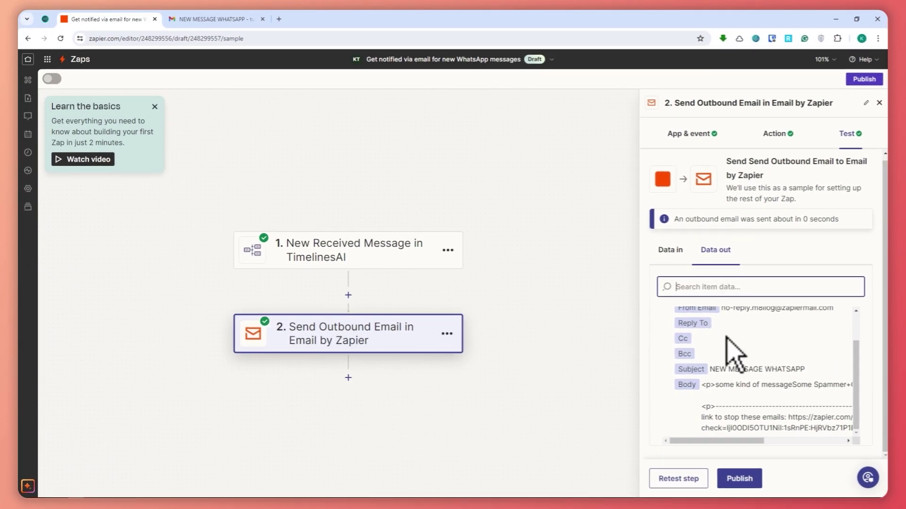
- Close the email step panel and open the '1. New Received Message in TimelinesAI' settings
click(879, 102)
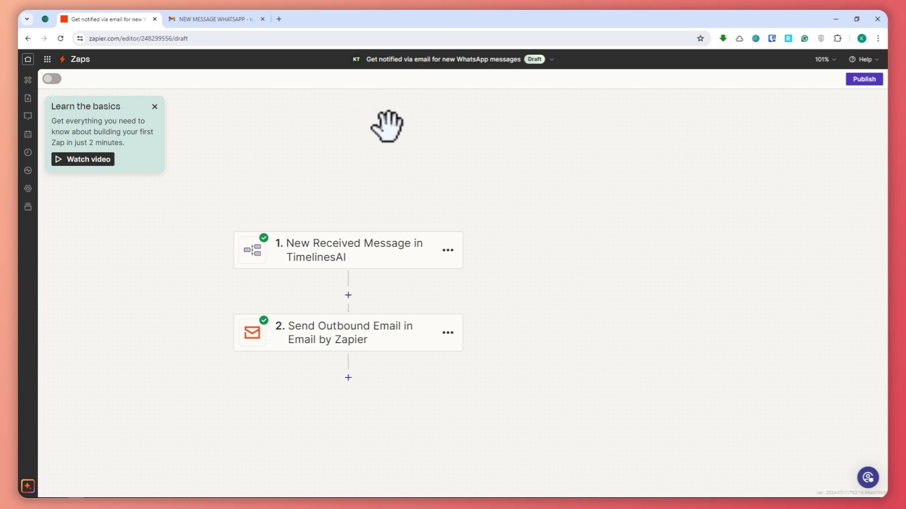
click(413, 255)
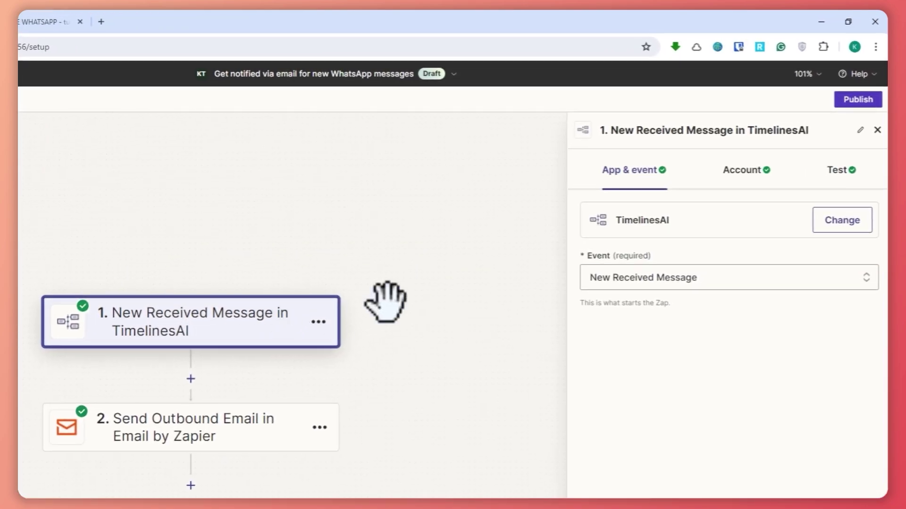